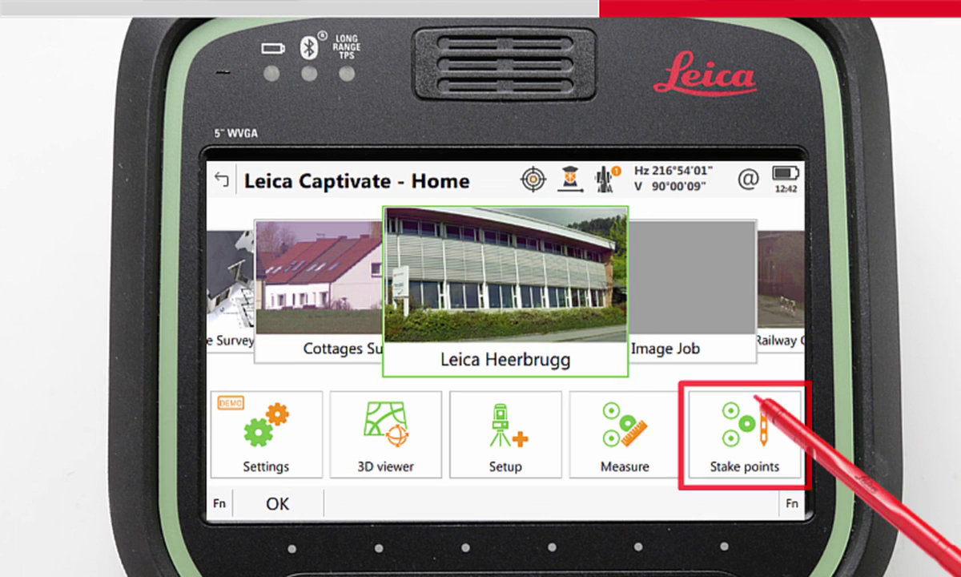
Step: Pick GPS1291 on the map, measure distance, and store it as StkdGPS1291
left_click(729, 448)
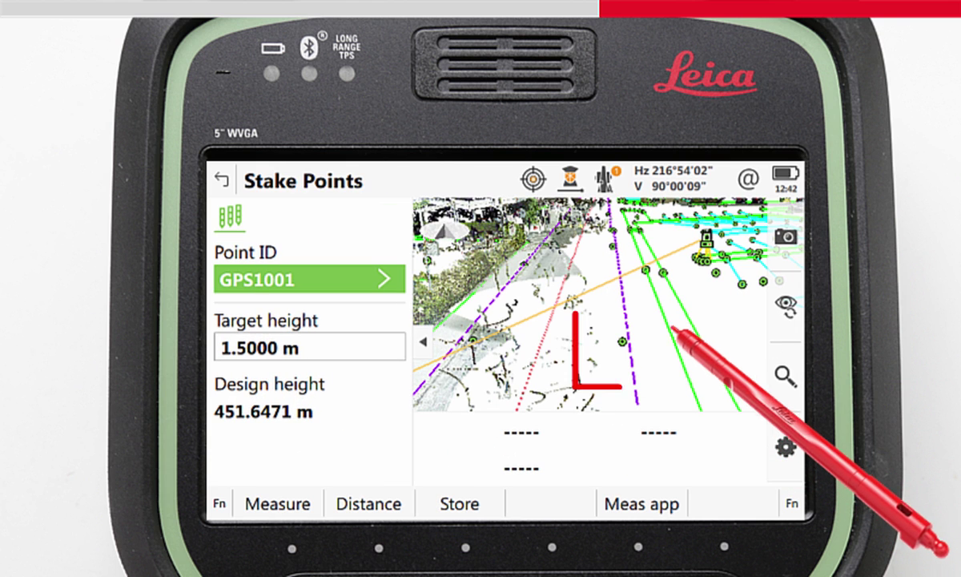
left_click(623, 341)
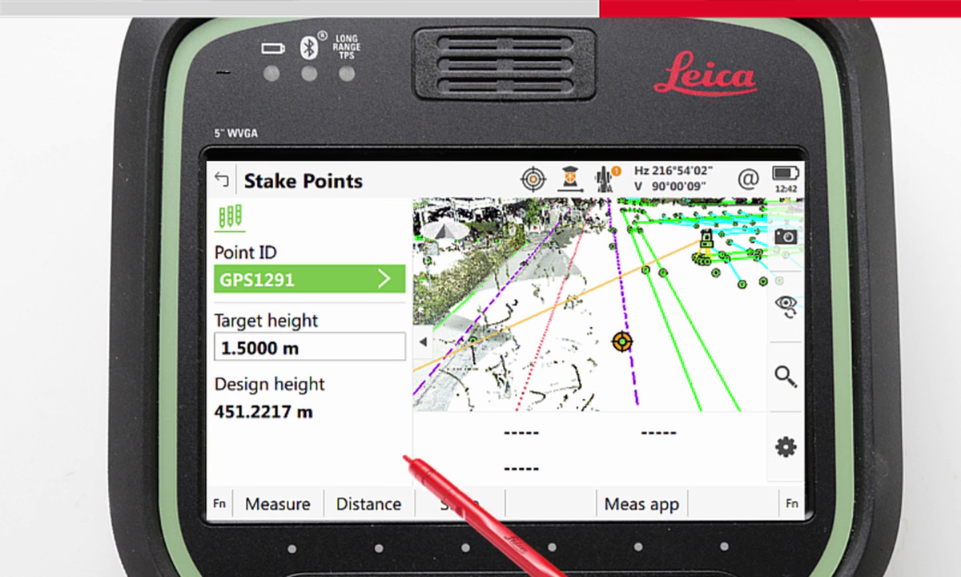
left_click(380, 506)
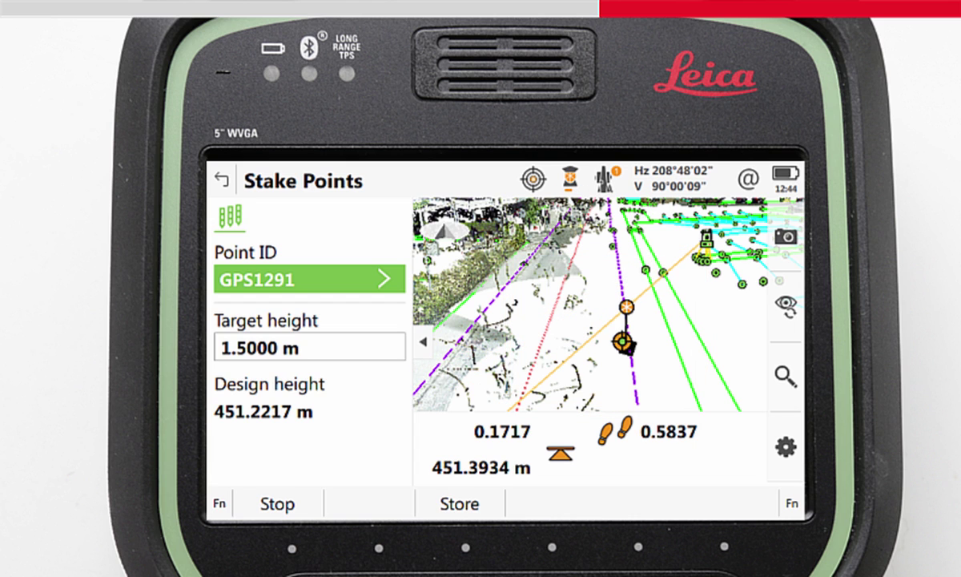
left_click(490, 503)
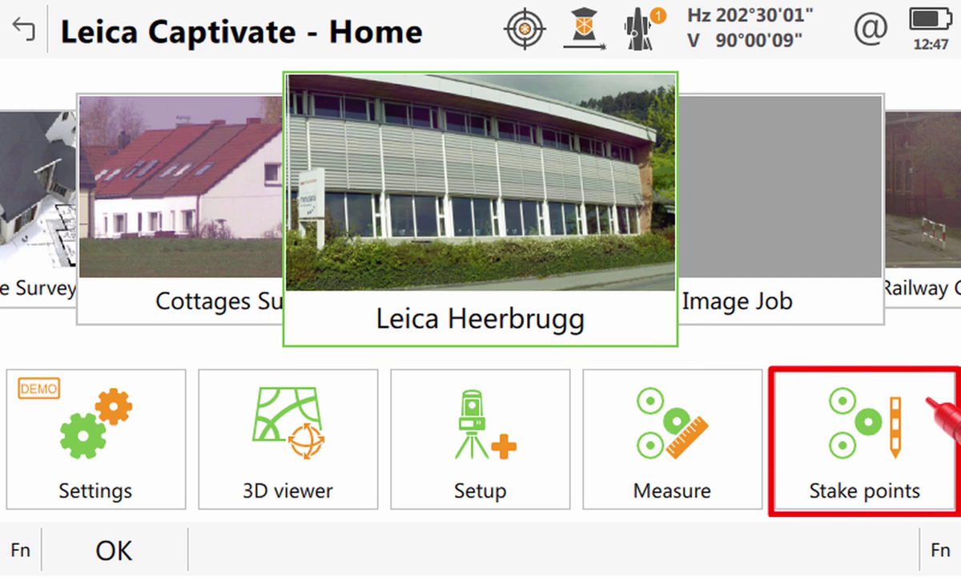
Step: Launch the Stake points app from the home screen with GPS1001 loaded
left_click(889, 472)
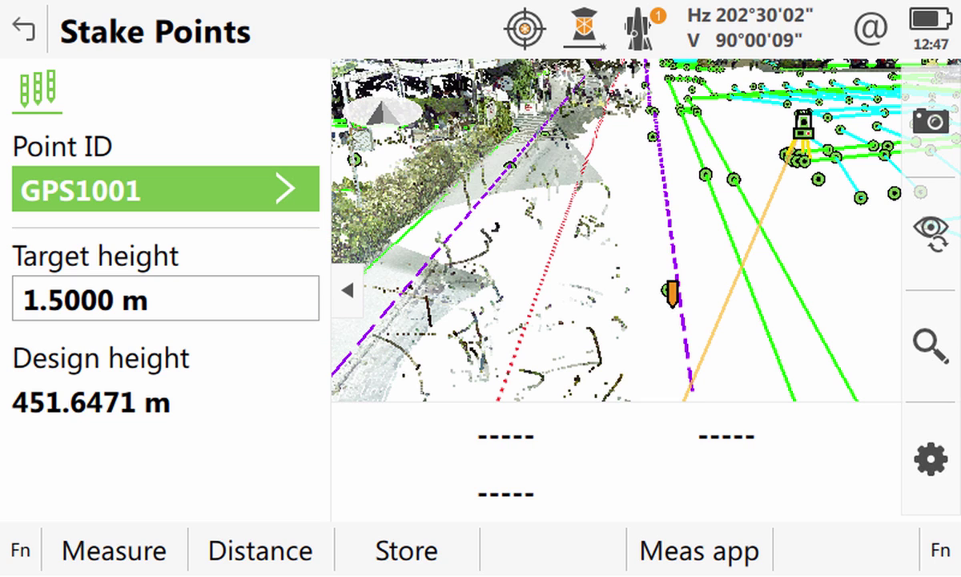
Step: Pick design points GPSsta39, GPSsta37 and GPS1294 on the map
left_click(705, 174)
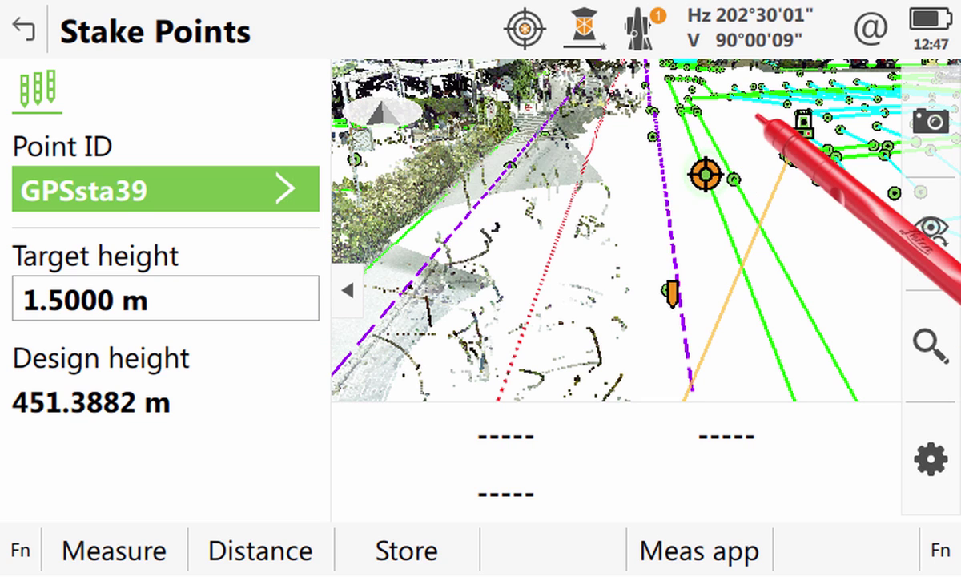
left_click(732, 179)
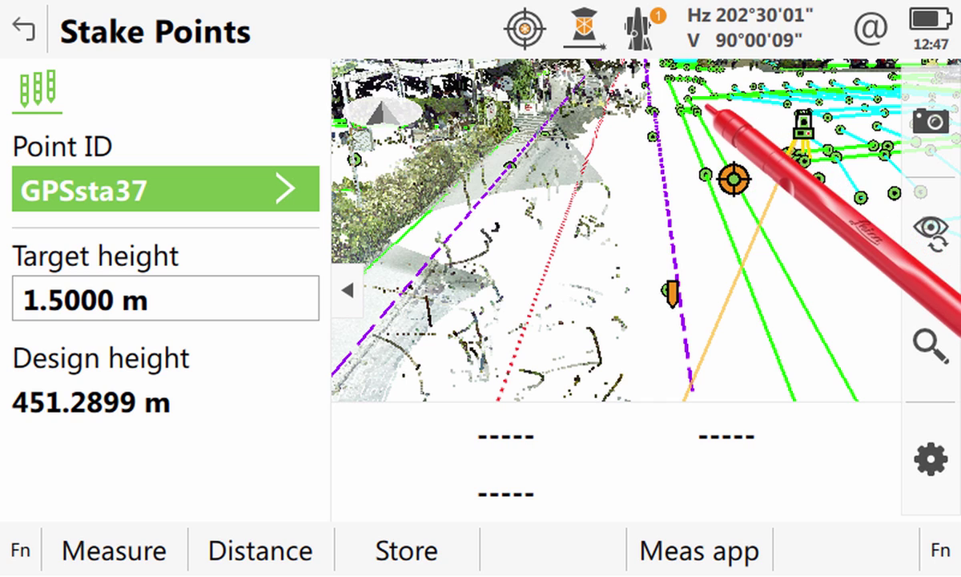
left_click(653, 136)
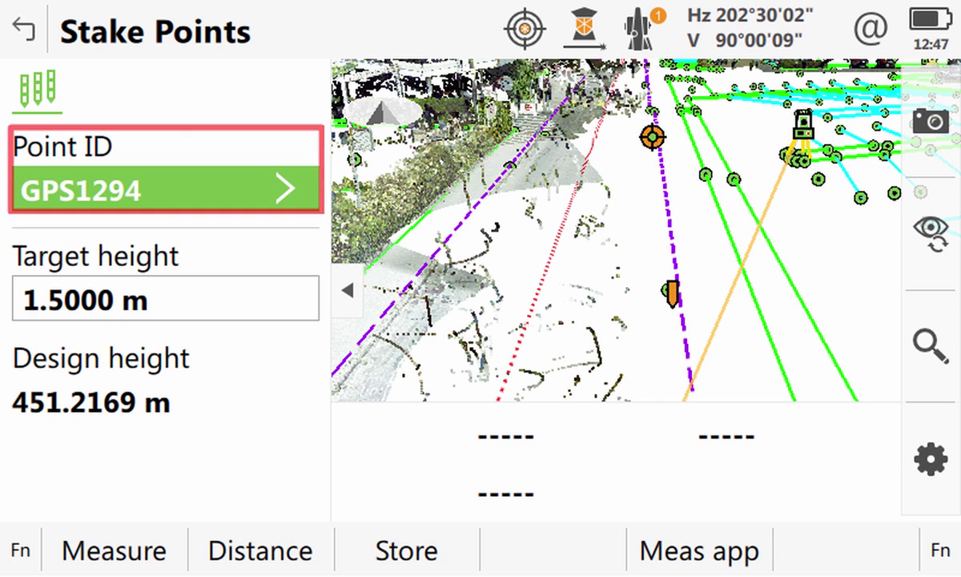
Step: Choose GPS1295 from the job's points list as the point to stake
left_click(284, 192)
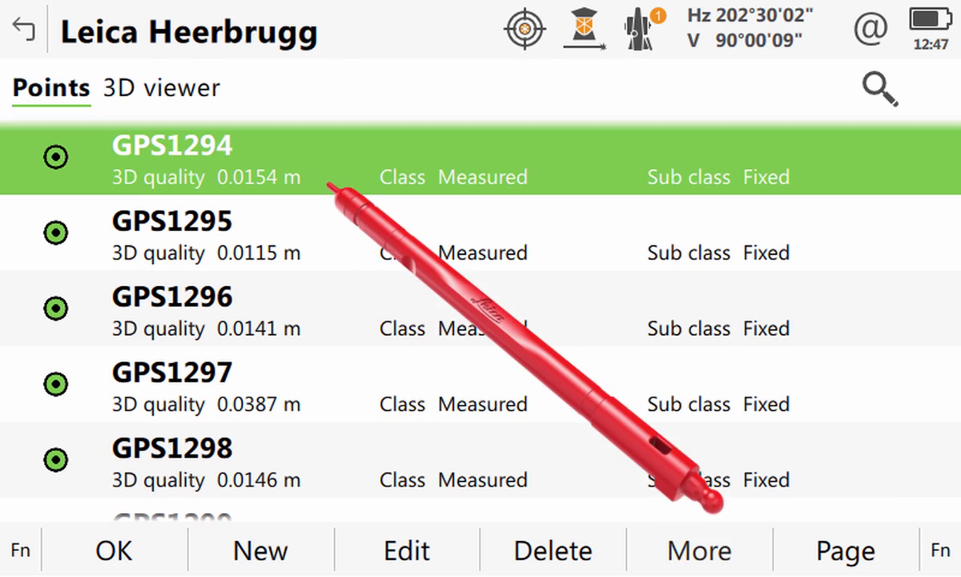
mouse_move(371, 401)
left_mouse_down()
mouse_move(348, 257)
mouse_move(476, 103)
mouse_move(423, 386)
mouse_move(182, 322)
left_mouse_up()
left_click(183, 322)
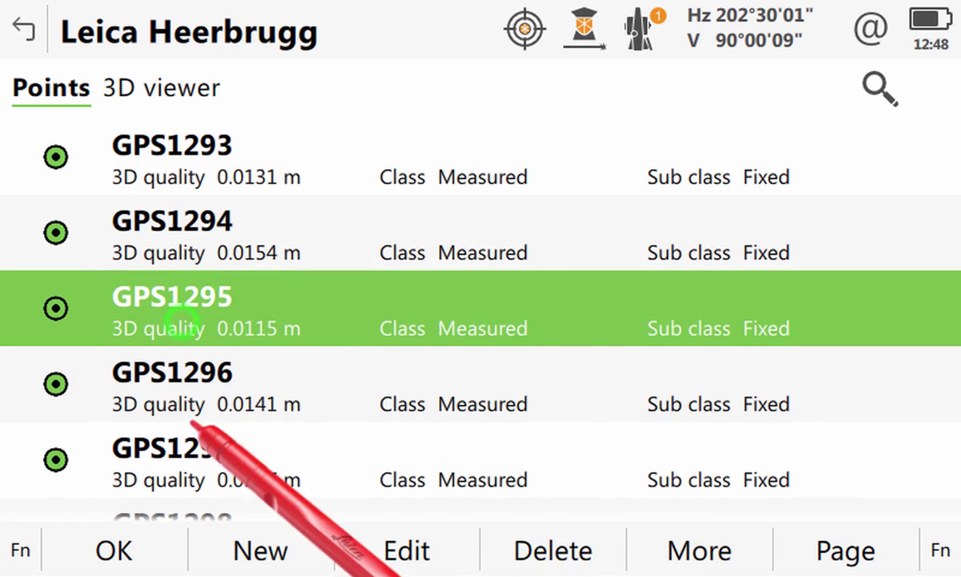
left_click(120, 551)
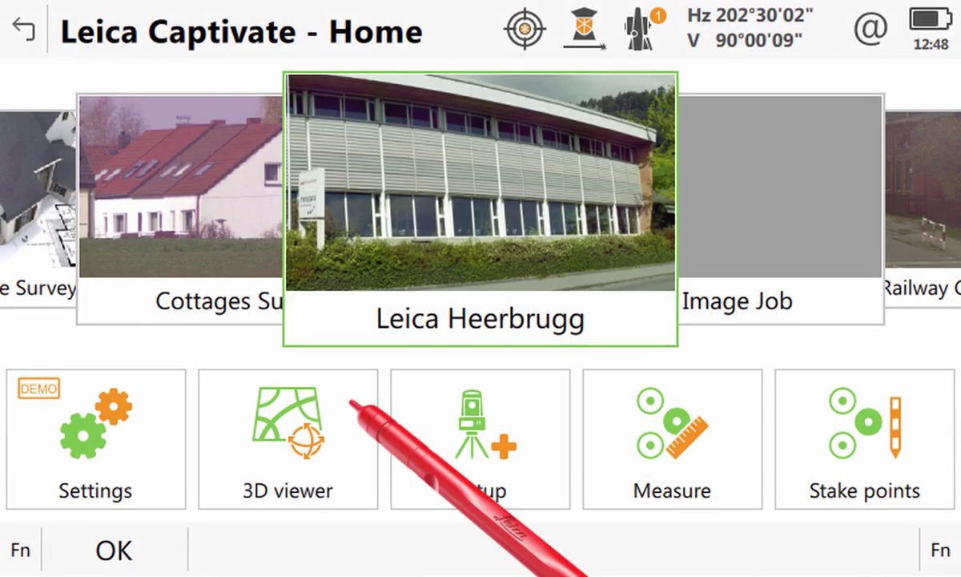
Step: In the 3D viewer, find GPS1288 beside the purple dashed line and choose Stake point
left_click(301, 461)
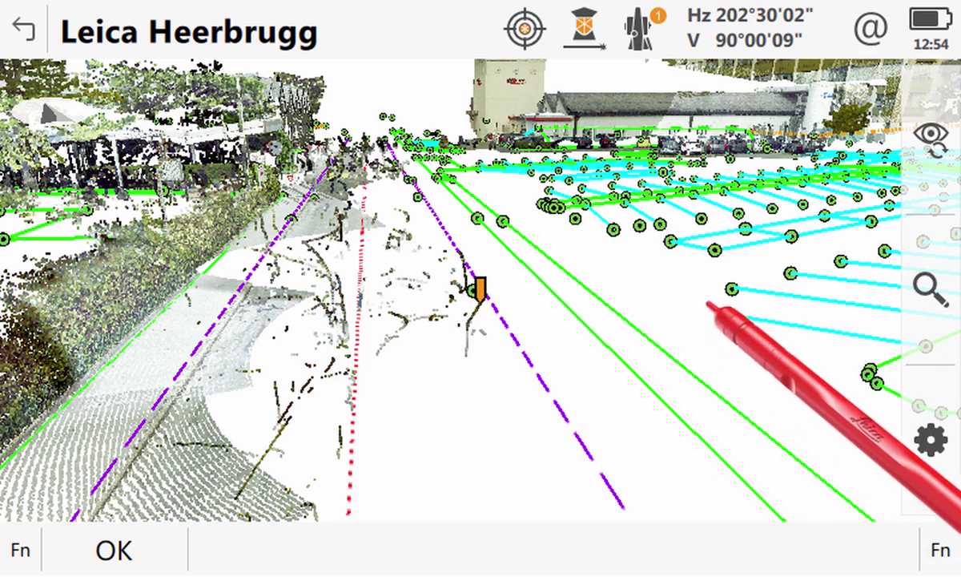
left_click(928, 286)
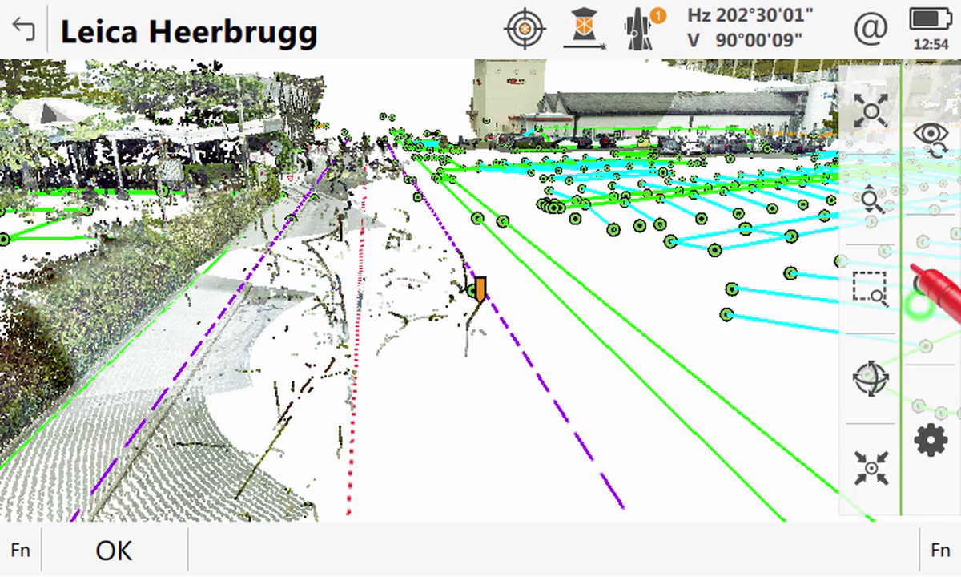
left_click(870, 373)
mouse_move(753, 353)
left_mouse_down()
mouse_move(360, 352)
mouse_move(575, 312)
left_mouse_up()
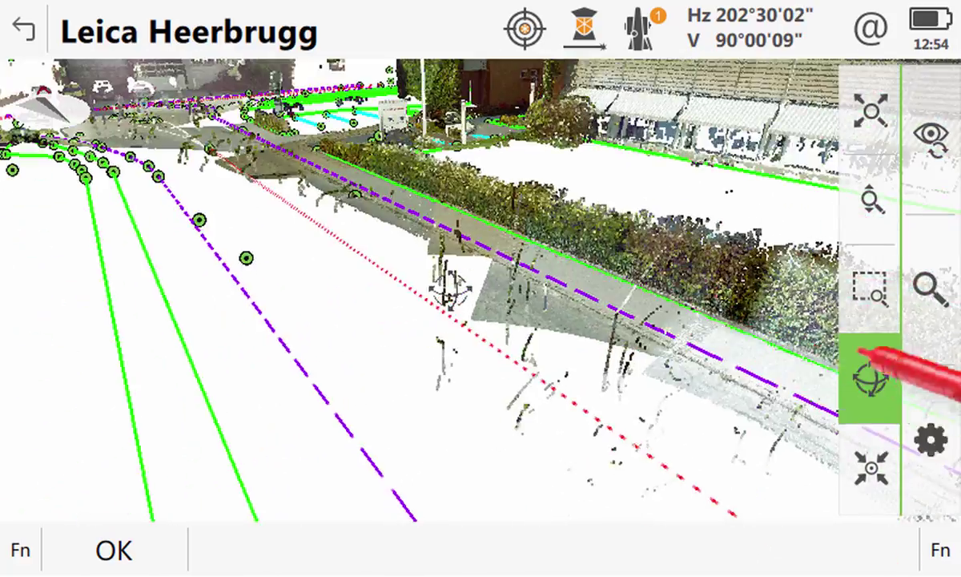
left_click(859, 352)
mouse_move(423, 279)
left_mouse_down()
mouse_move(300, 337)
mouse_move(334, 268)
left_mouse_up()
left_click(332, 269)
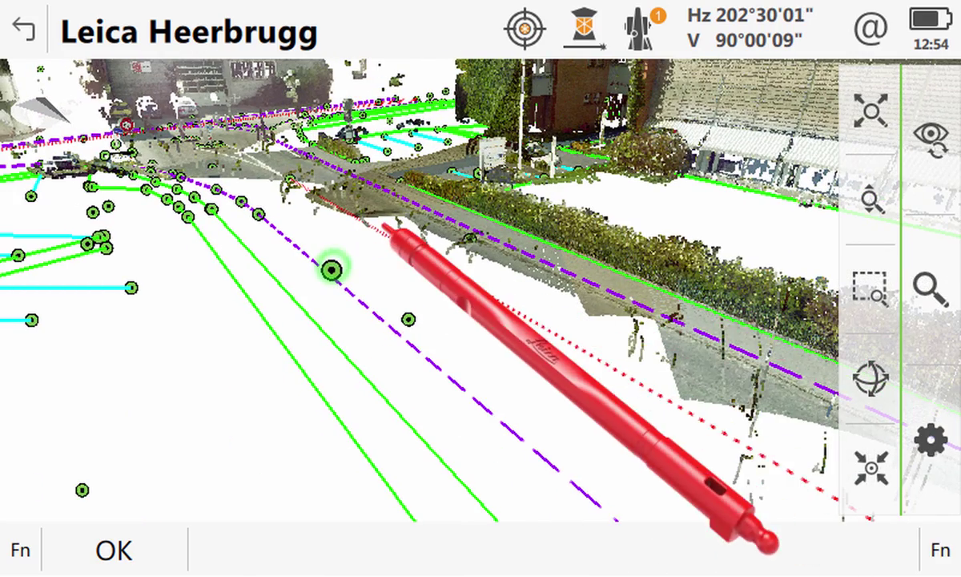
right_click(330, 270)
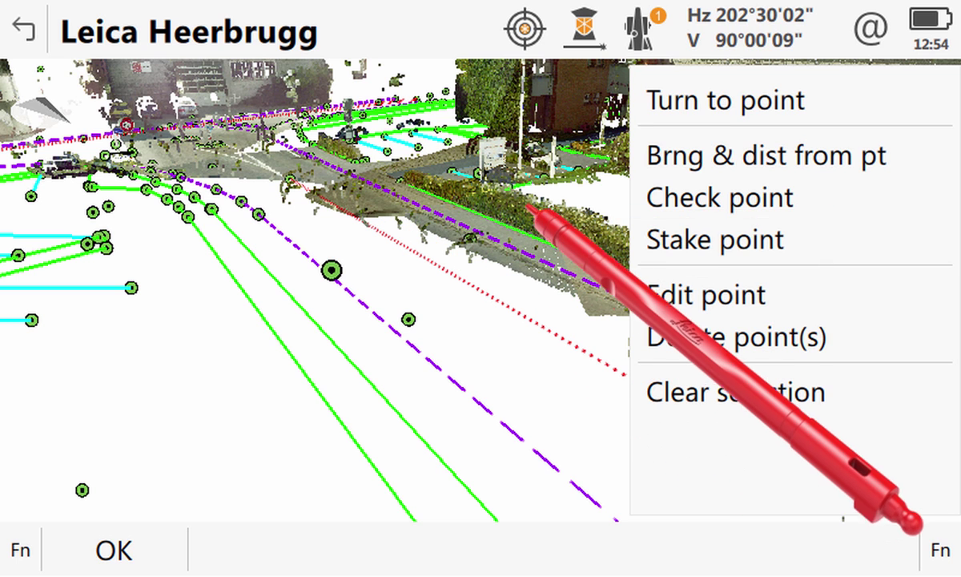
left_click(712, 239)
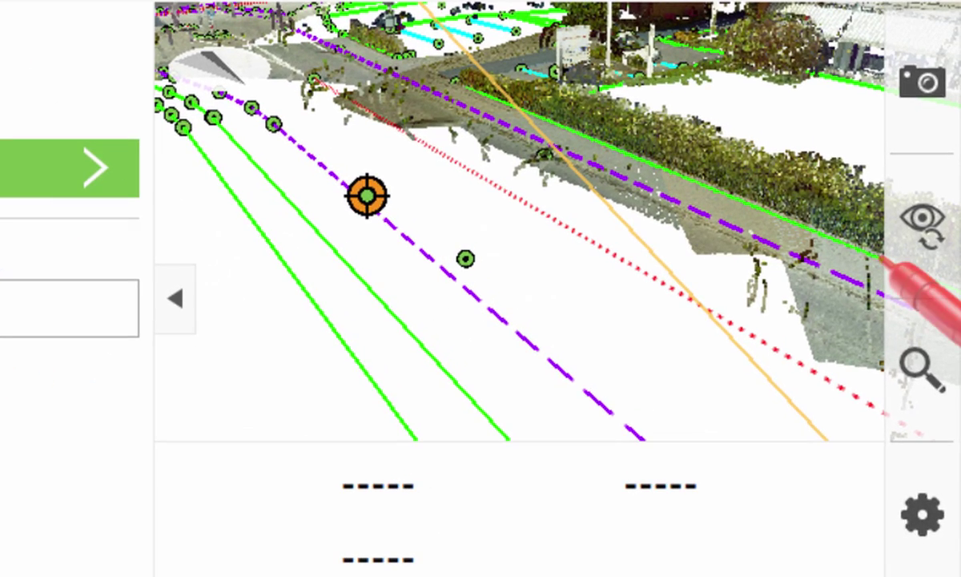
Step: Orbit, zoom and pan the GPS1288 stake map to inspect the target
left_click(922, 365)
left_click(843, 346)
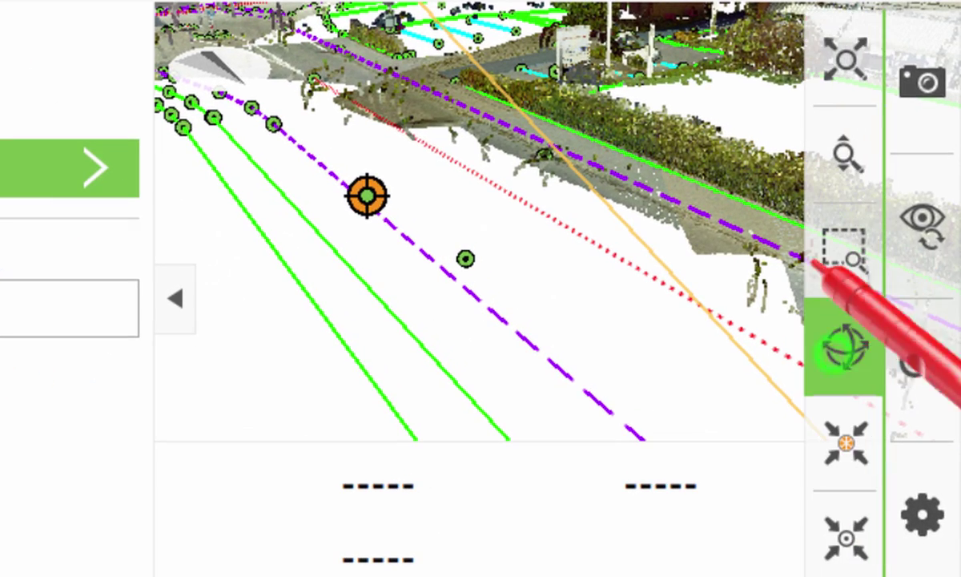
mouse_move(622, 307)
left_mouse_down()
mouse_move(477, 348)
mouse_move(365, 266)
mouse_move(423, 307)
mouse_move(671, 338)
mouse_move(638, 326)
mouse_move(522, 337)
left_mouse_up()
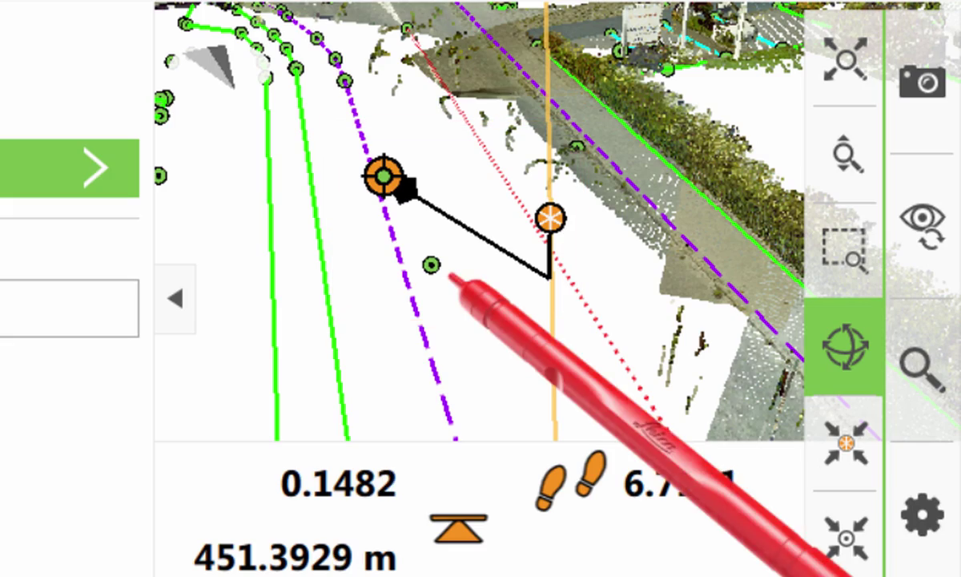
left_click_drag(369, 343, 429, 369)
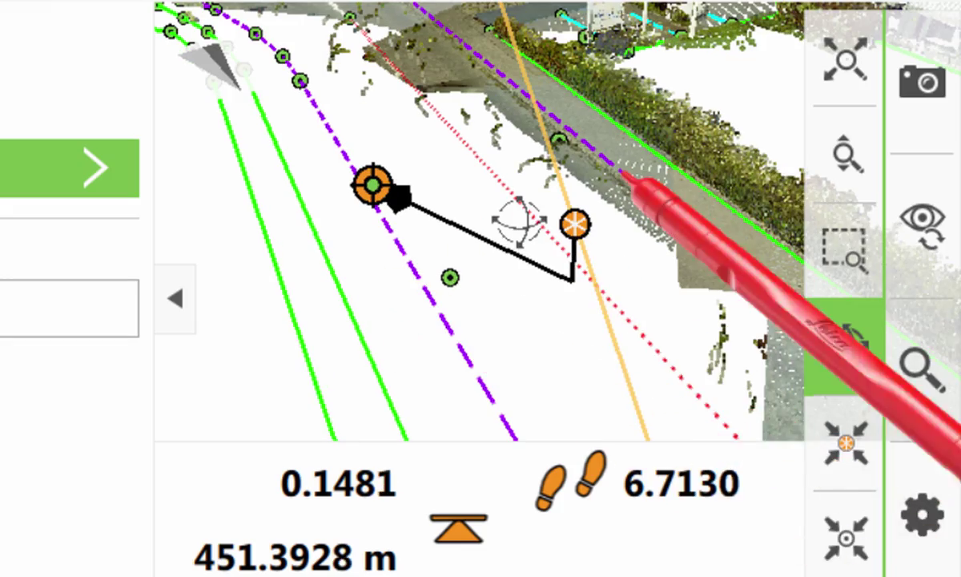
left_click(845, 153)
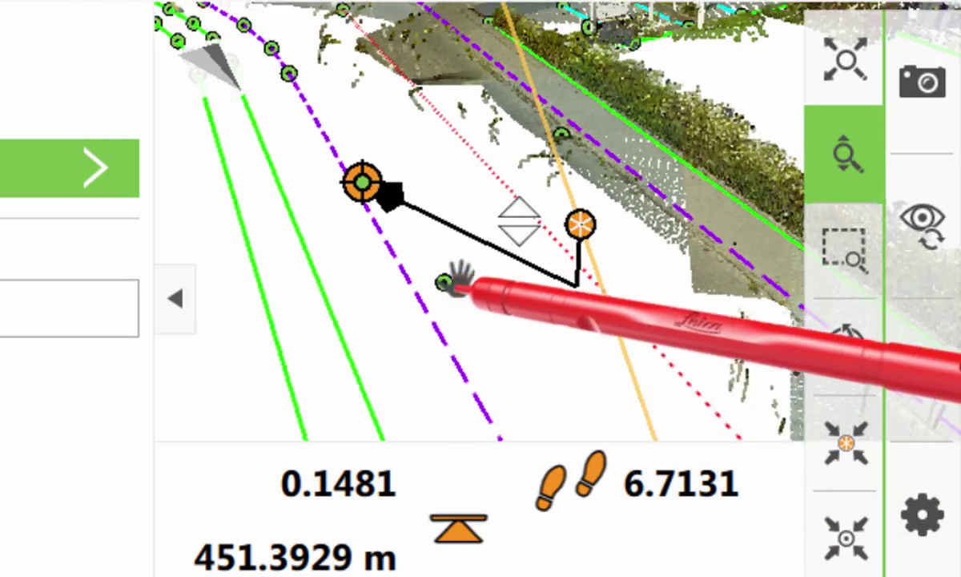
mouse_move(459, 276)
left_mouse_down()
mouse_move(450, 156)
mouse_move(455, 253)
mouse_move(485, 320)
left_mouse_up()
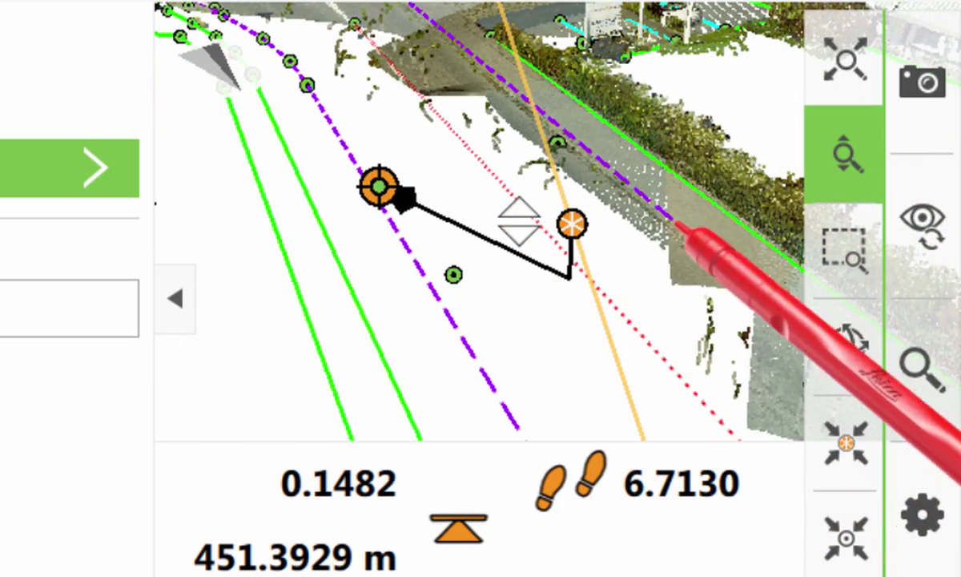
left_click(850, 180)
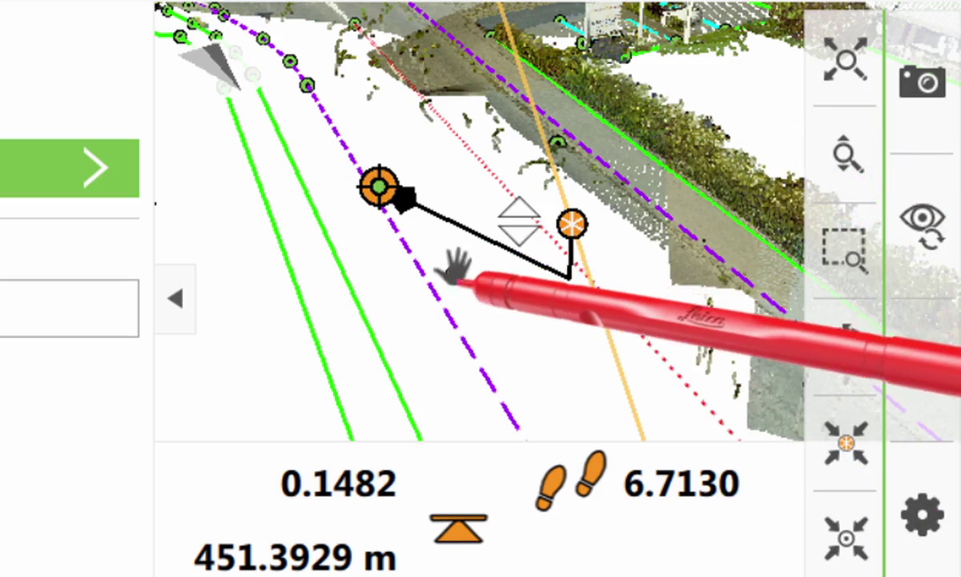
mouse_move(455, 268)
left_mouse_down()
mouse_move(525, 375)
mouse_move(444, 292)
left_mouse_up()
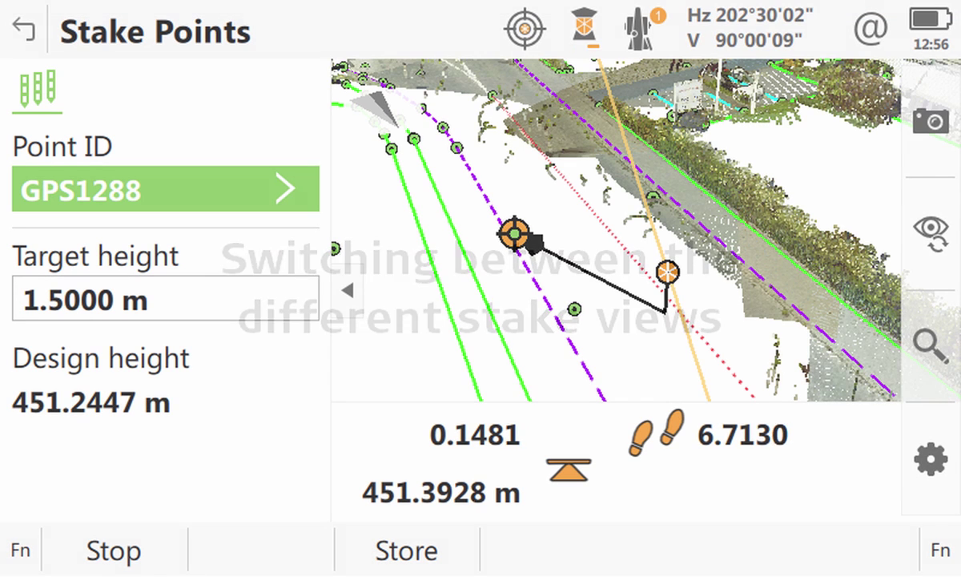
Step: Open the stake view choices to switch to the top-down Navi view
left_click(927, 216)
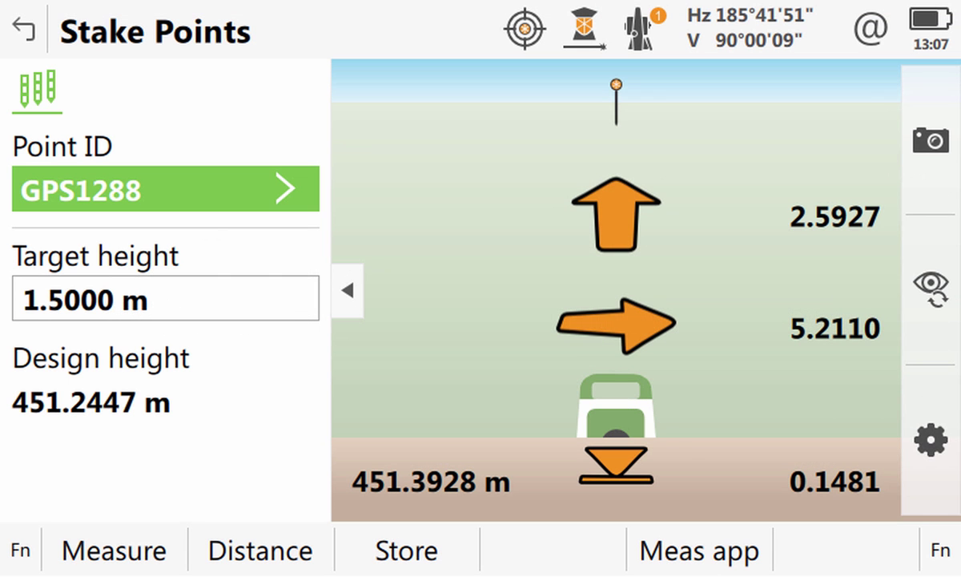
Step: Hide the point details so arrow guidance fills the screen, and show the Fn functions
left_click(347, 292)
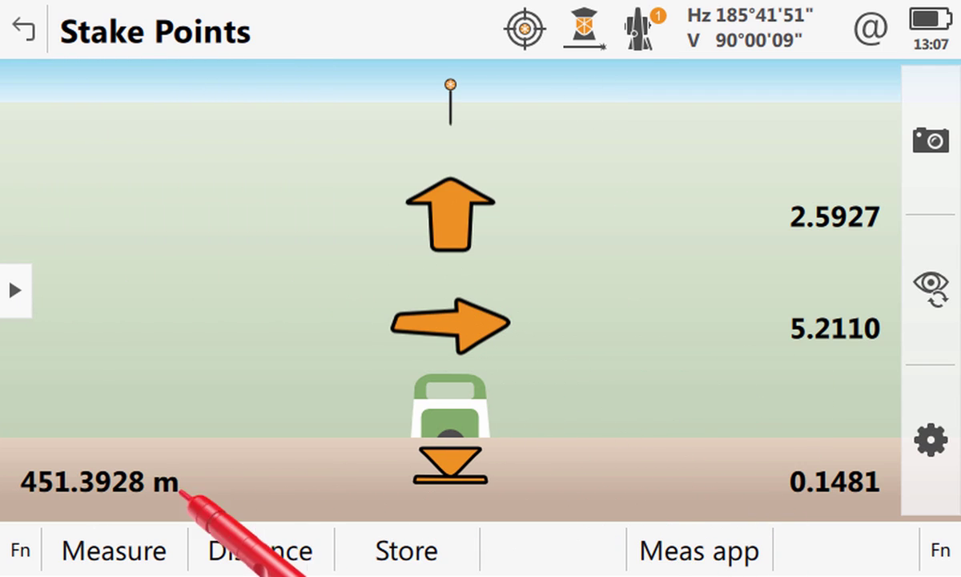
left_click(20, 550)
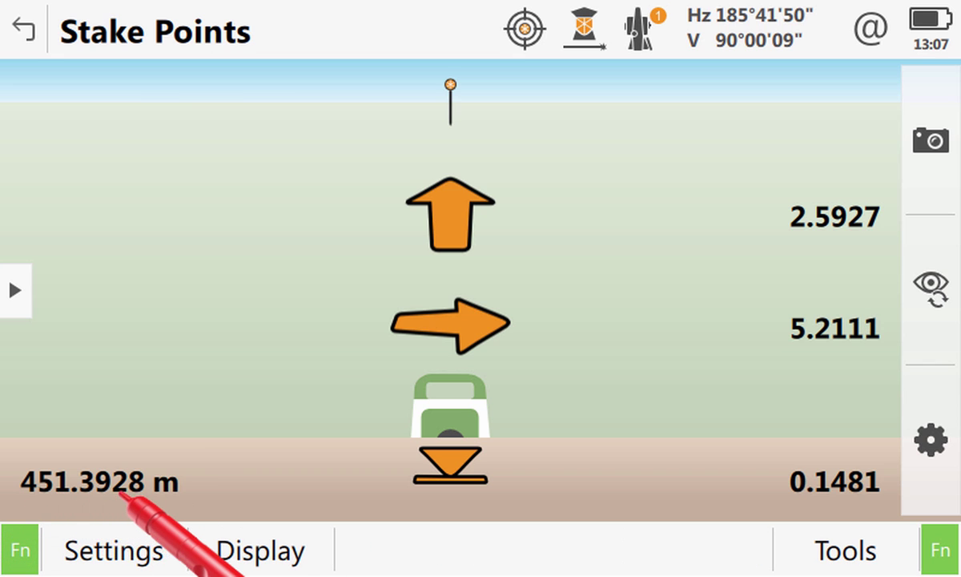
left_click(116, 549)
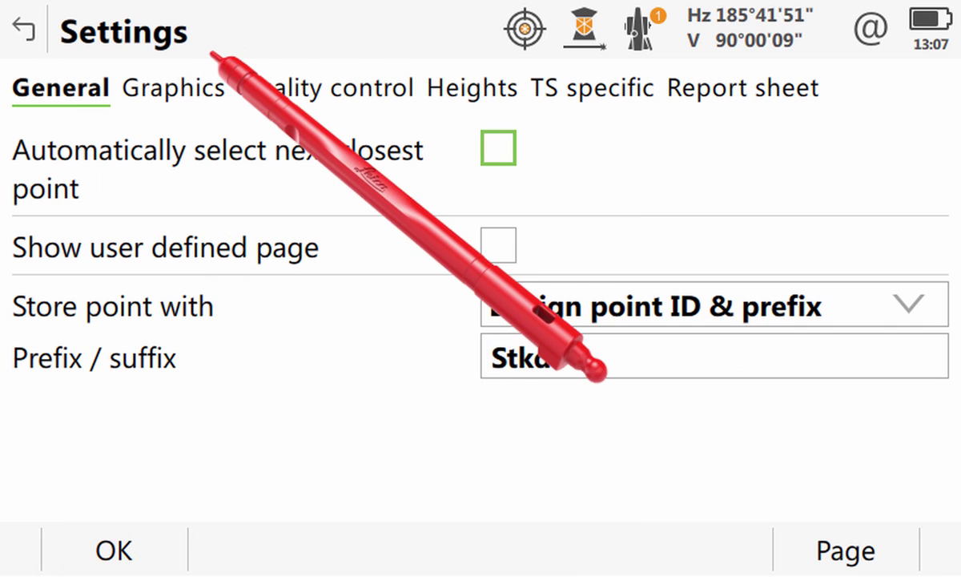
left_click(172, 84)
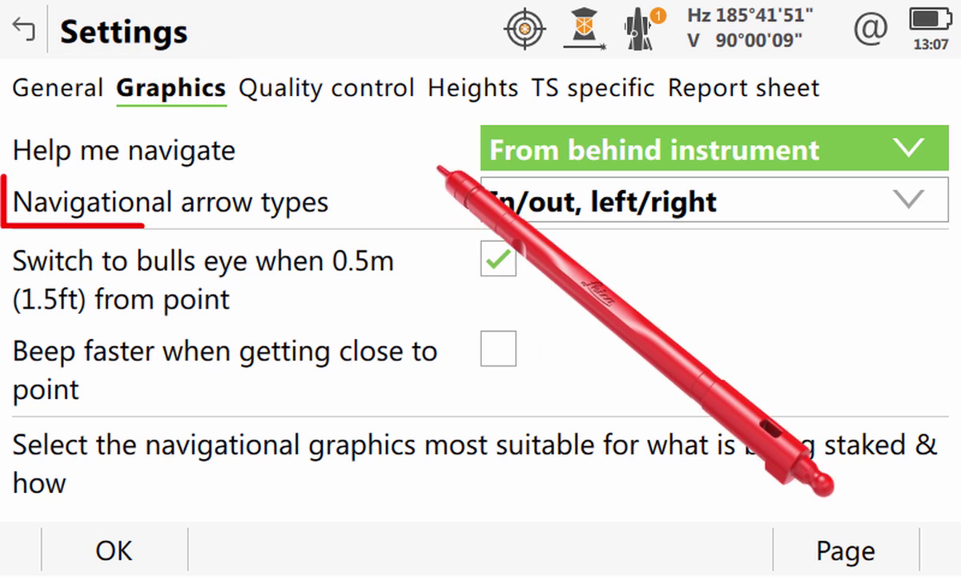
left_click(535, 200)
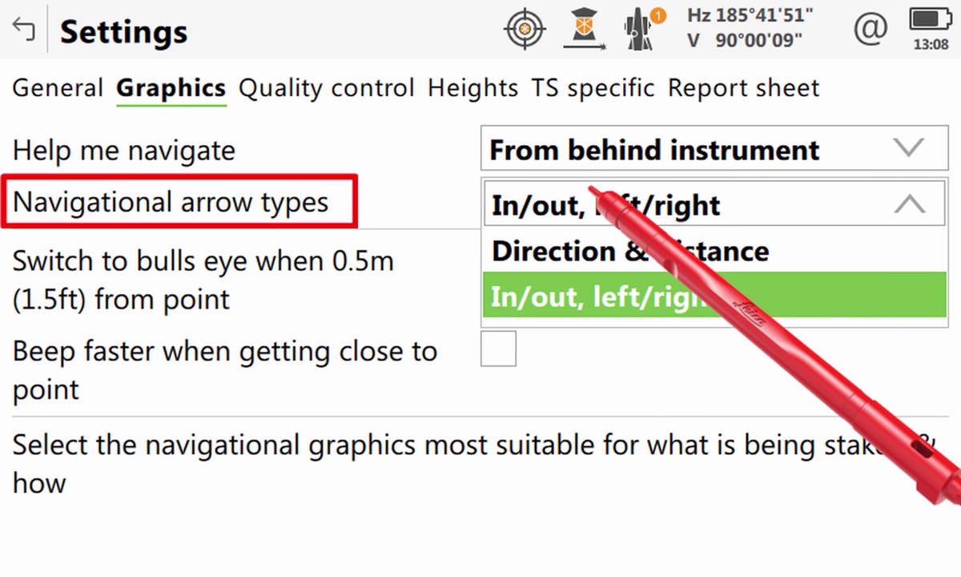
left_click(541, 251)
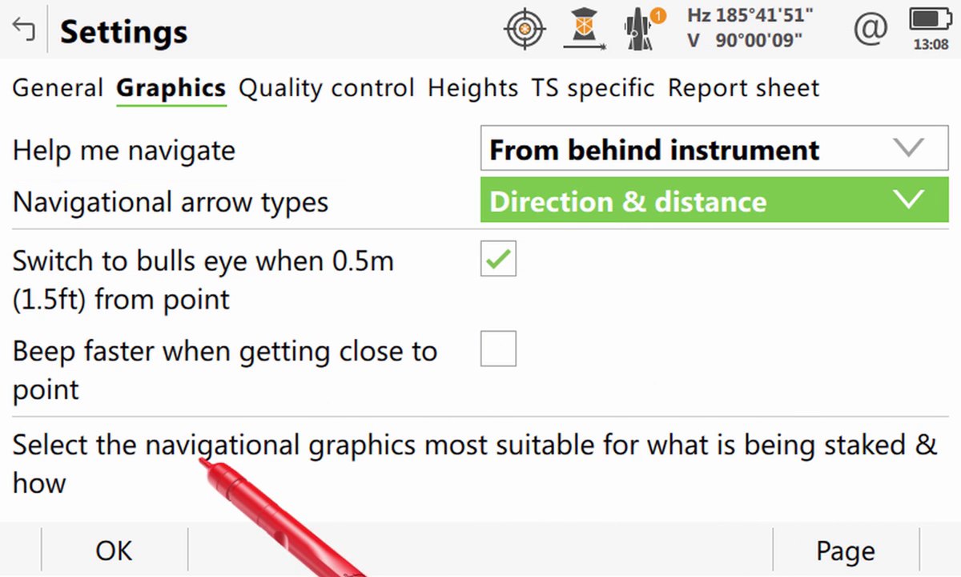
left_click(132, 547)
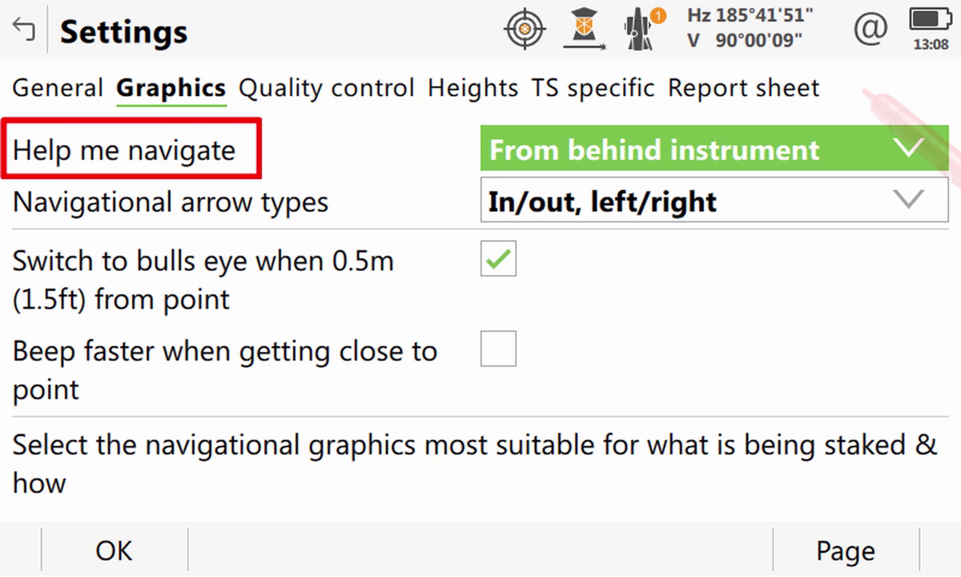
Step: Set Help me navigate to Facing point GPS1001 and confirm with OK
left_click(839, 147)
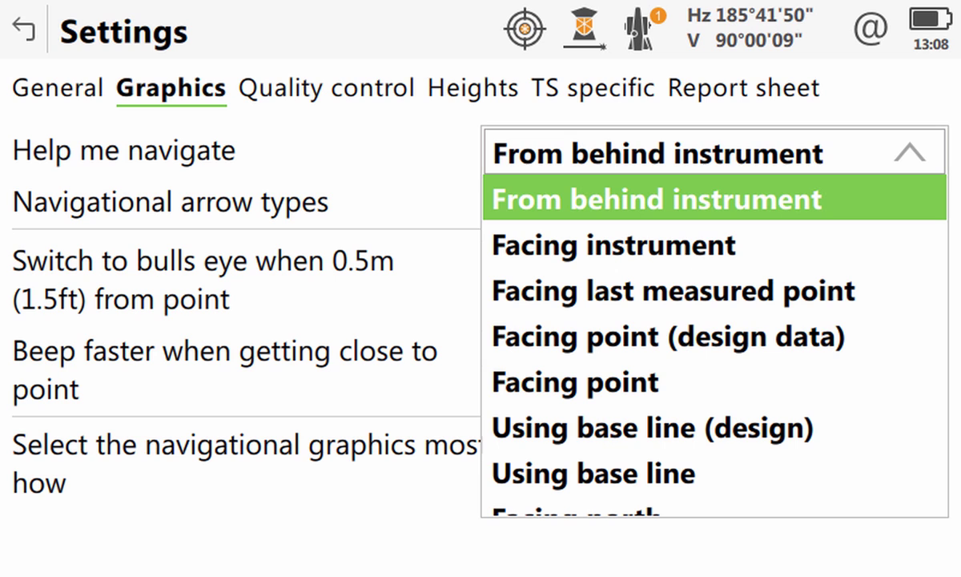
left_click(659, 383)
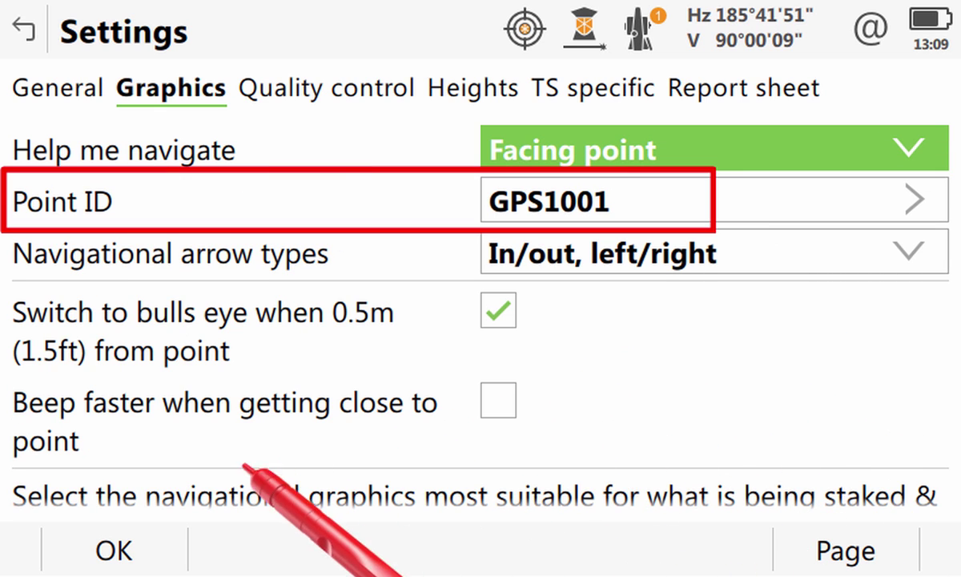
left_click(114, 551)
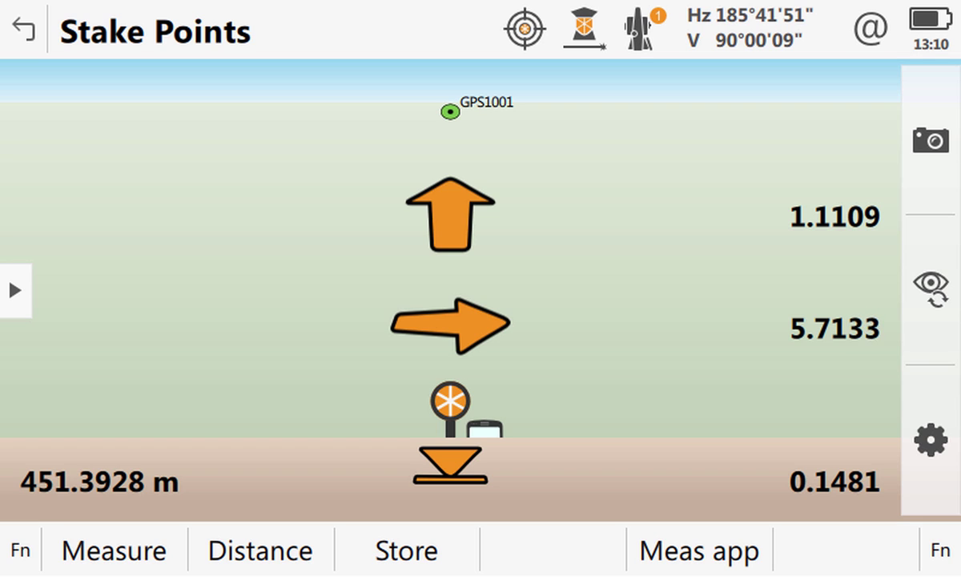
Step: Flip the stake-out guidance view to the opposite orientation
left_click(21, 550)
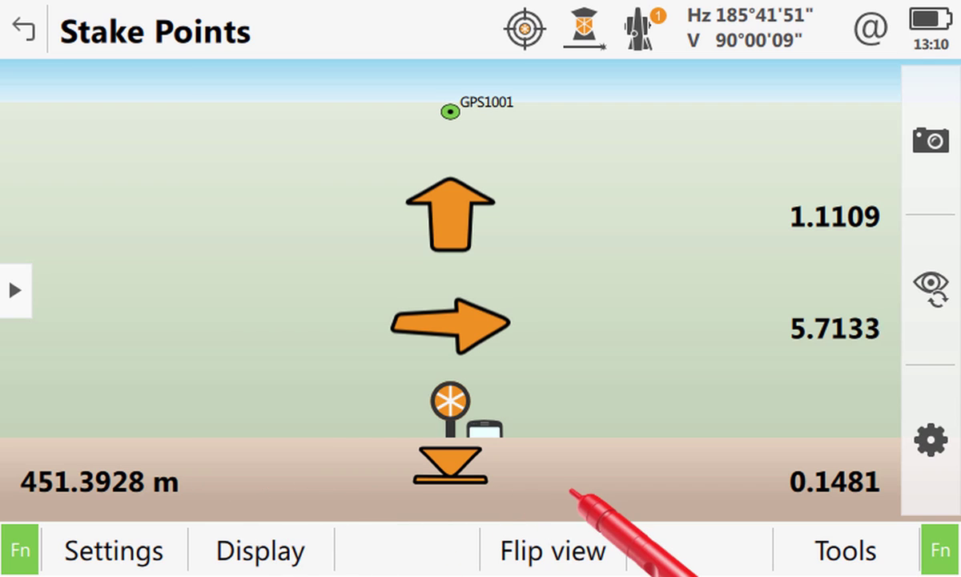
left_click(553, 529)
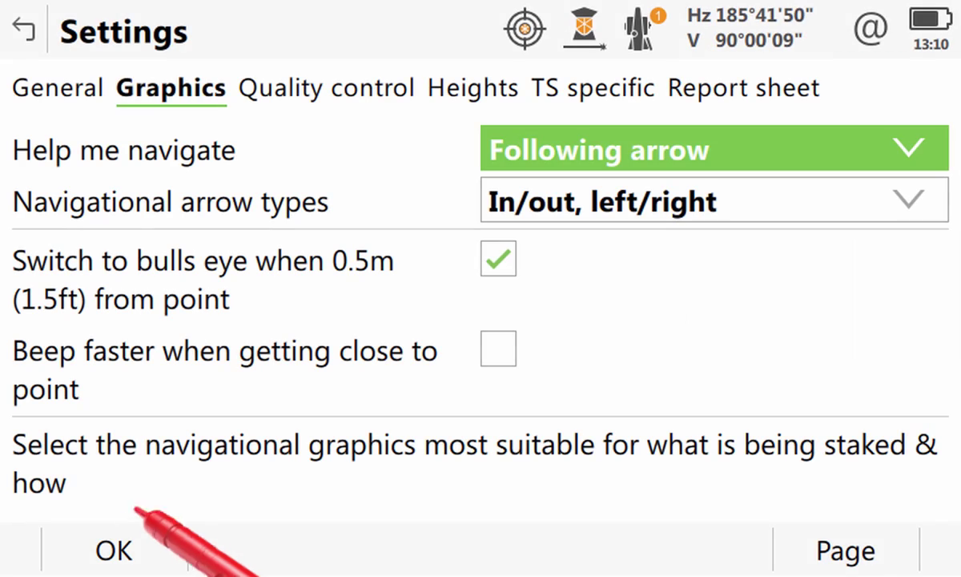
Step: Leave stake settings with OK and reveal the secondary stake functions
left_click(112, 549)
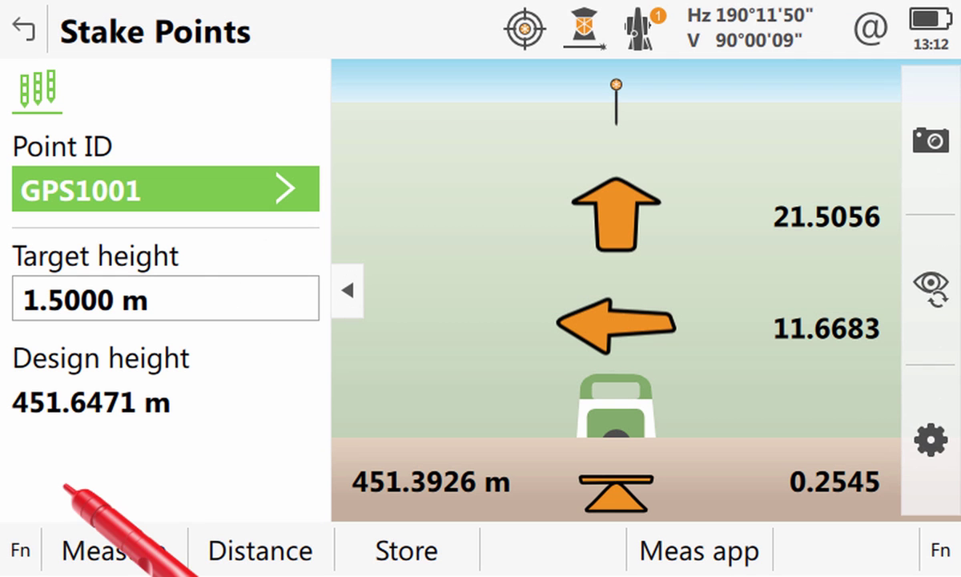
left_click(14, 545)
Step: In stake-out Settings > General, tick 'Automatically select next closest point' and 'Show user defined page'
left_click(124, 547)
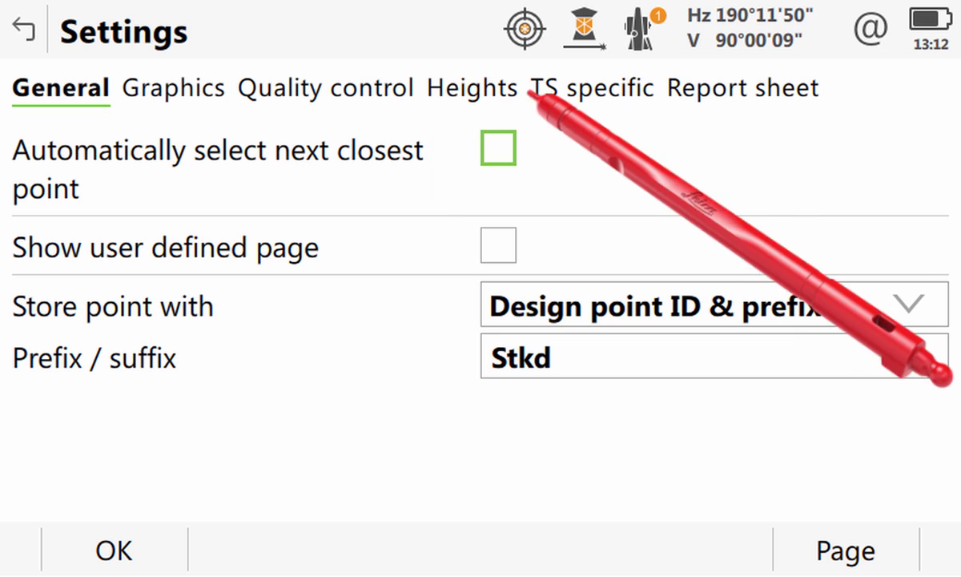
left_click(498, 148)
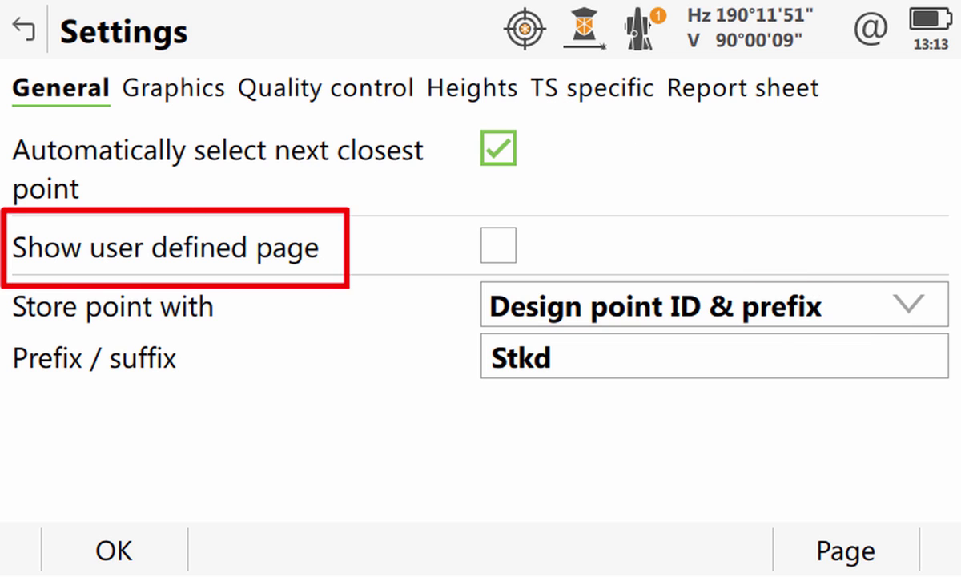
left_click(498, 246)
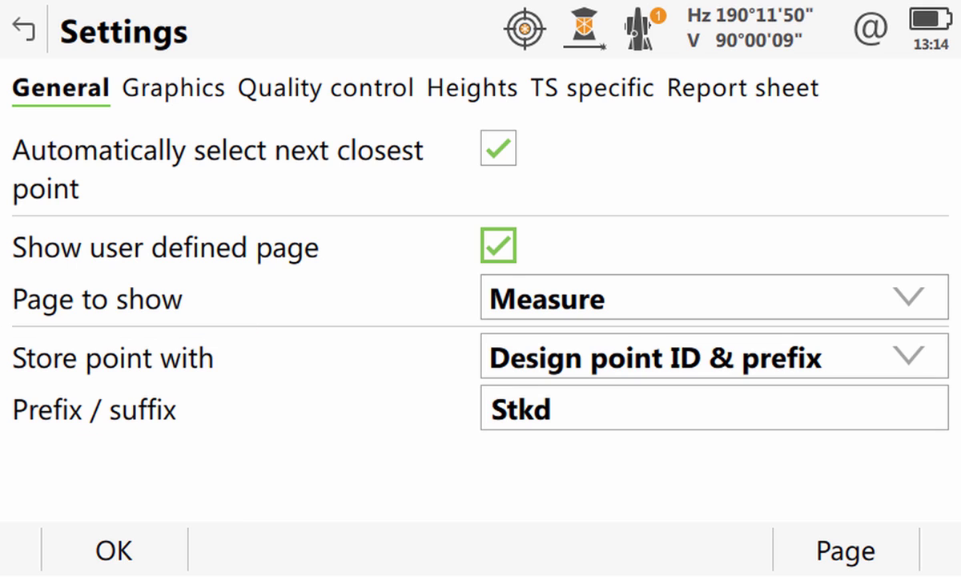
Step: On the Graphics settings, enable faster beeping near the point, keeping Horizontal distance as the distance
left_click(170, 86)
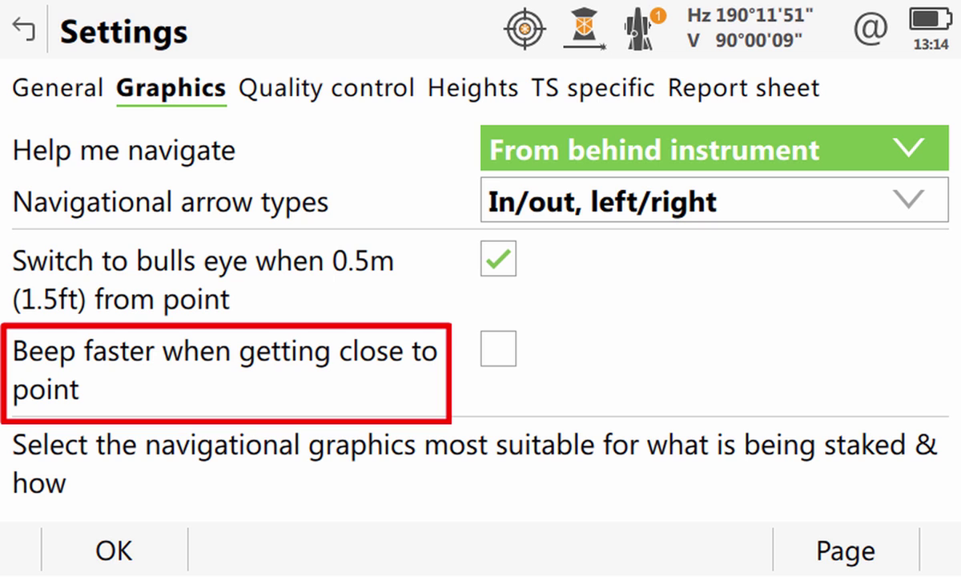
left_click(498, 348)
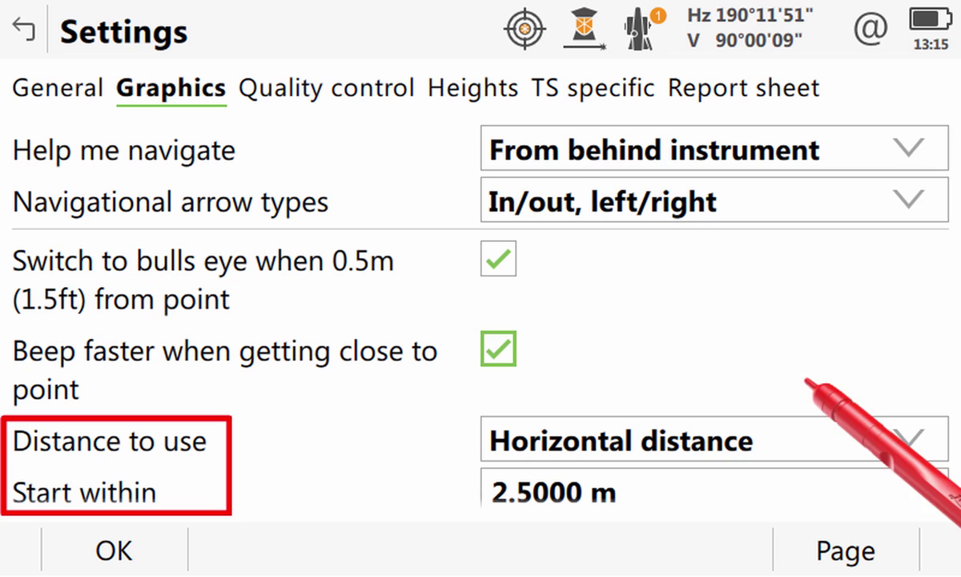
left_click(798, 441)
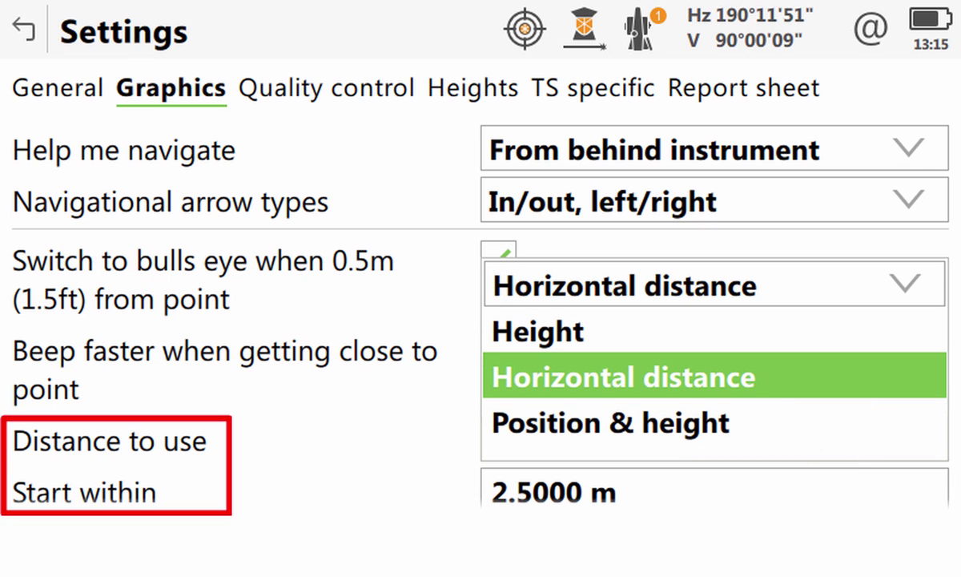
left_click(789, 376)
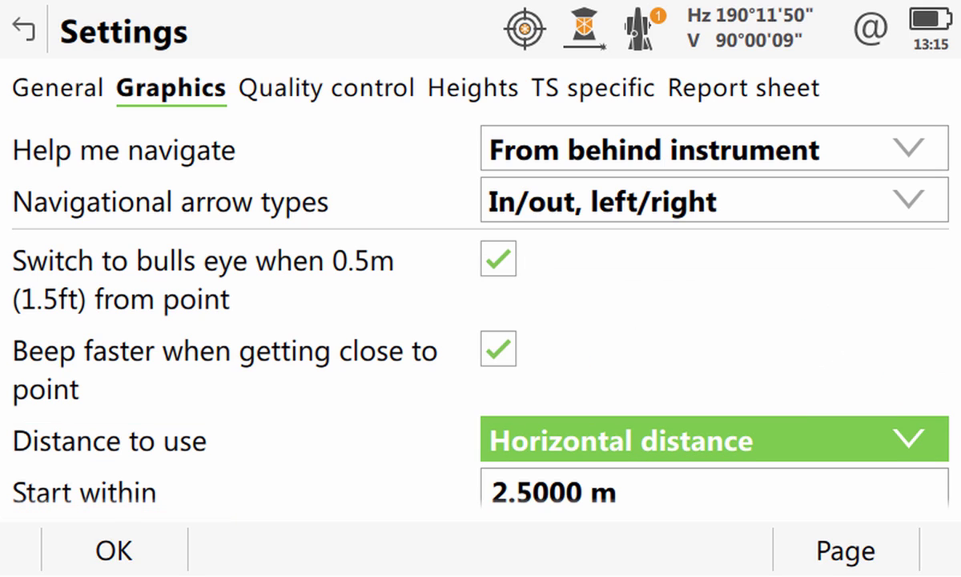
Step: Under Quality control, tick Check distance and Check cut/fill (0.0200 m limits), then view Heights
left_click(325, 88)
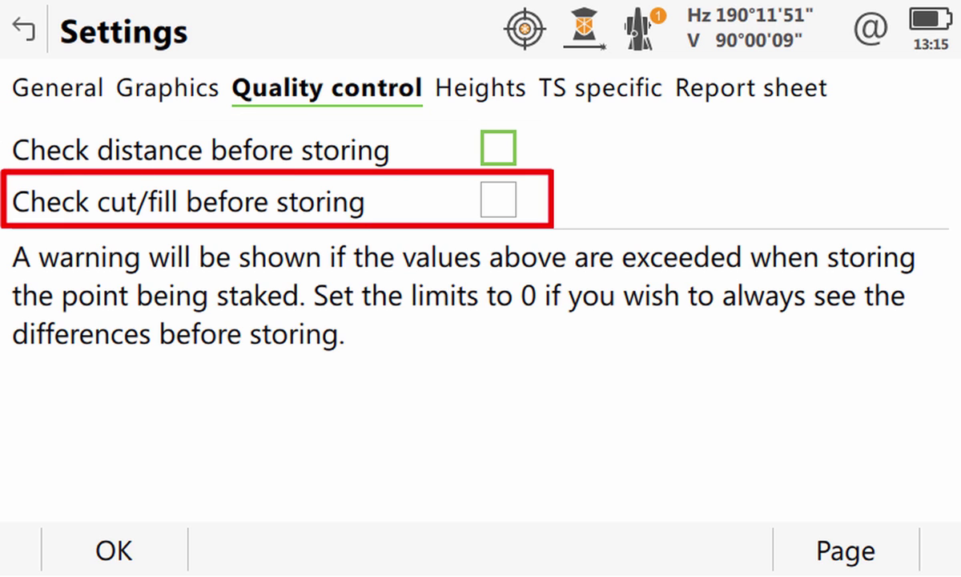
left_click(499, 149)
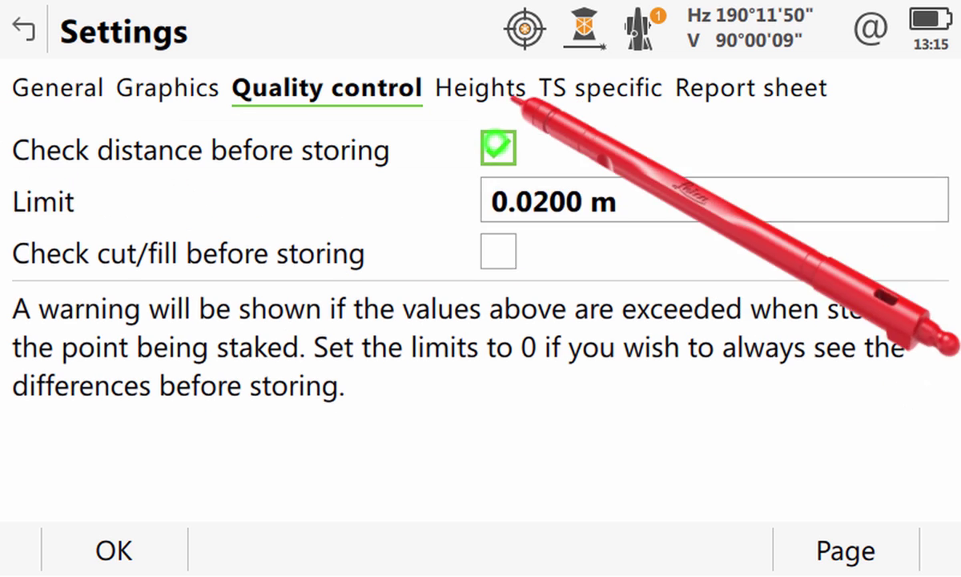
left_click(498, 252)
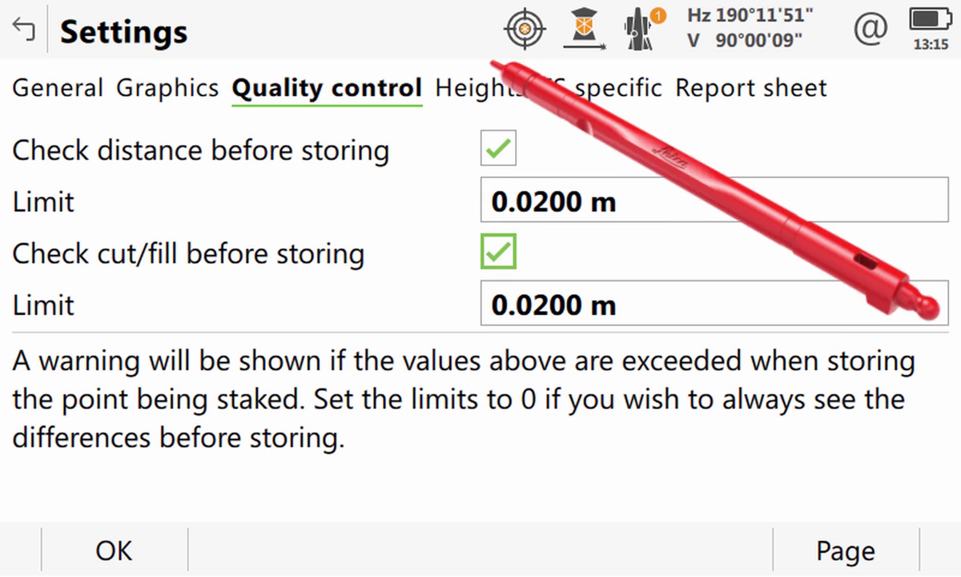
left_click(480, 86)
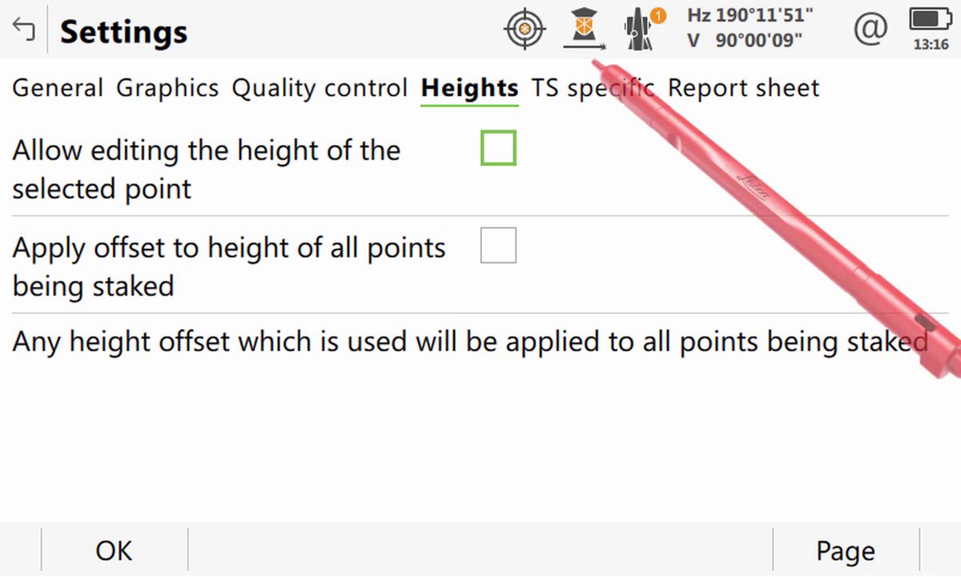
Step: Look over the TS specific and Report sheet settings without changing anything
left_click(604, 87)
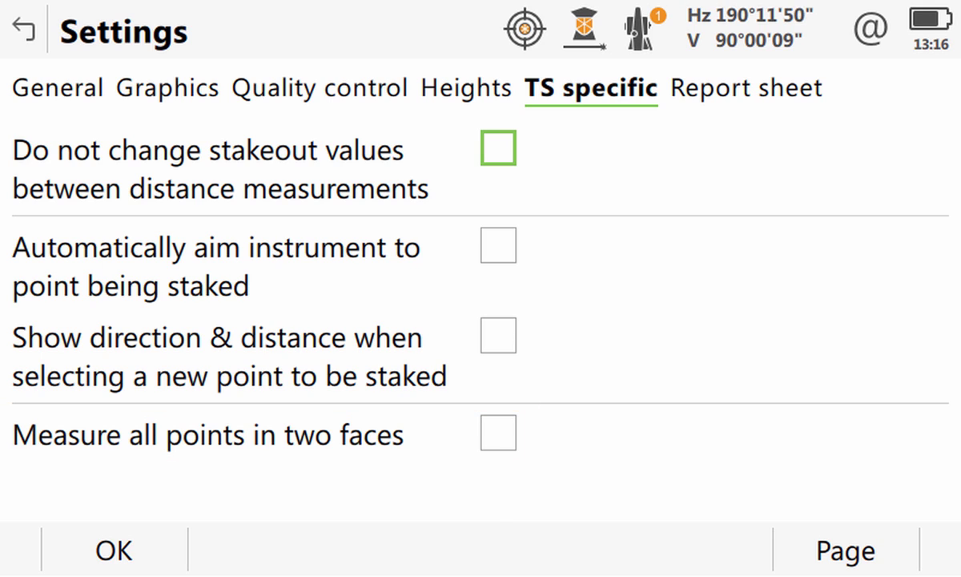
left_click(725, 89)
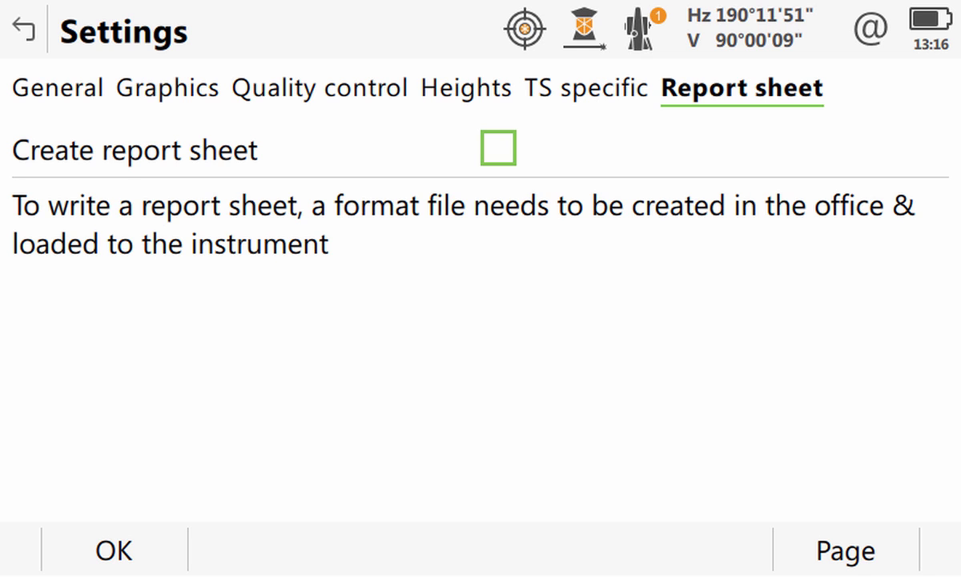
Step: Save the settings, measure distance to GPS1001, view measurement details, and attempt to store it
left_click(113, 550)
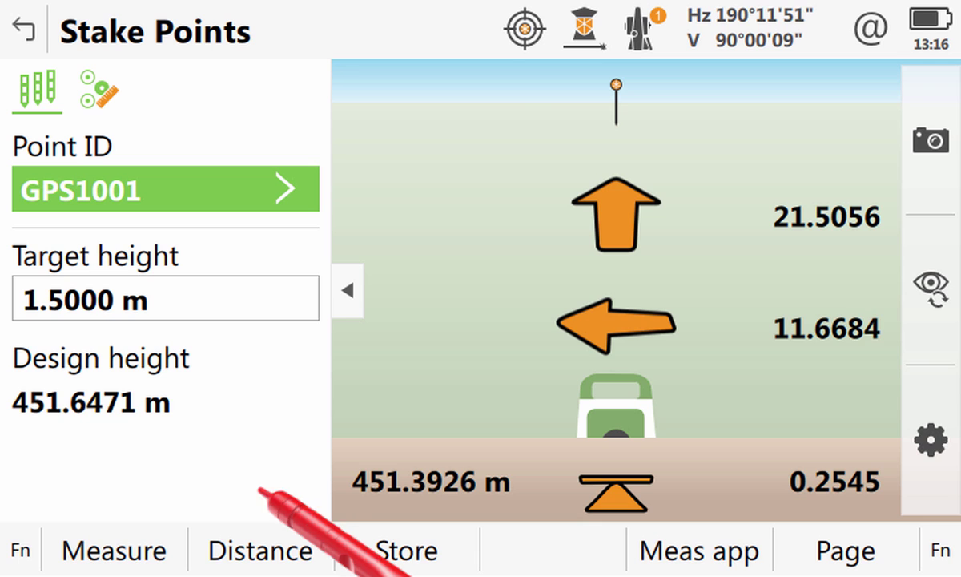
left_click(246, 546)
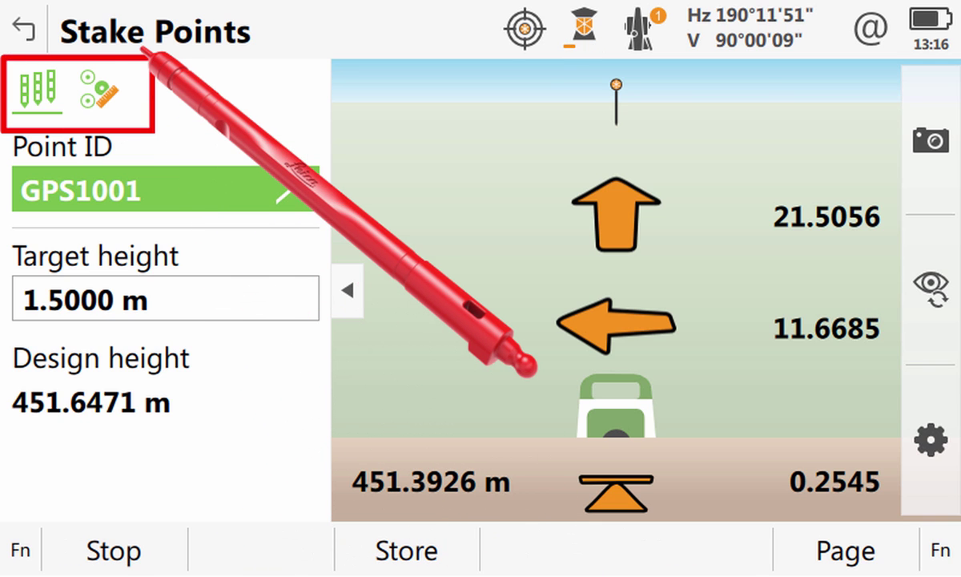
left_click(99, 88)
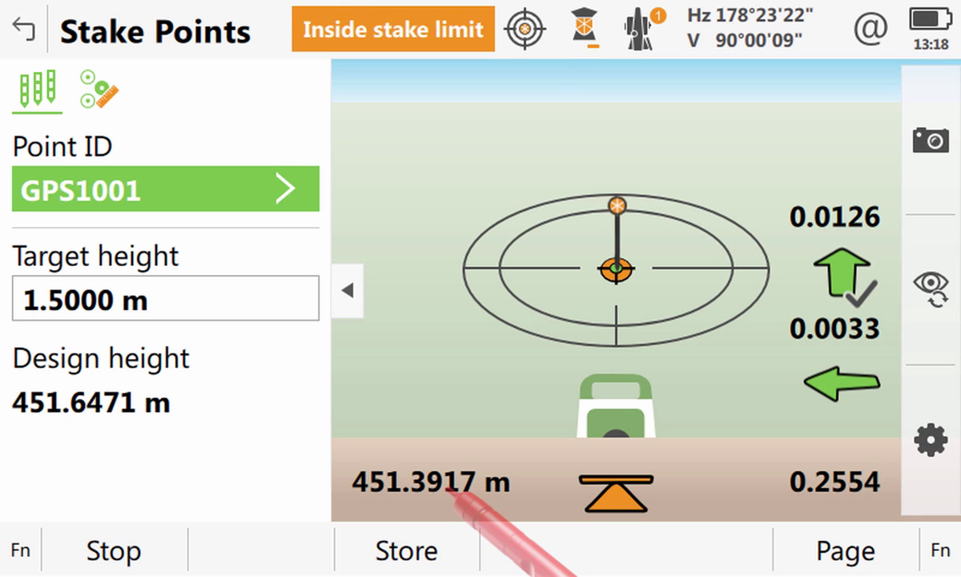
left_click(406, 550)
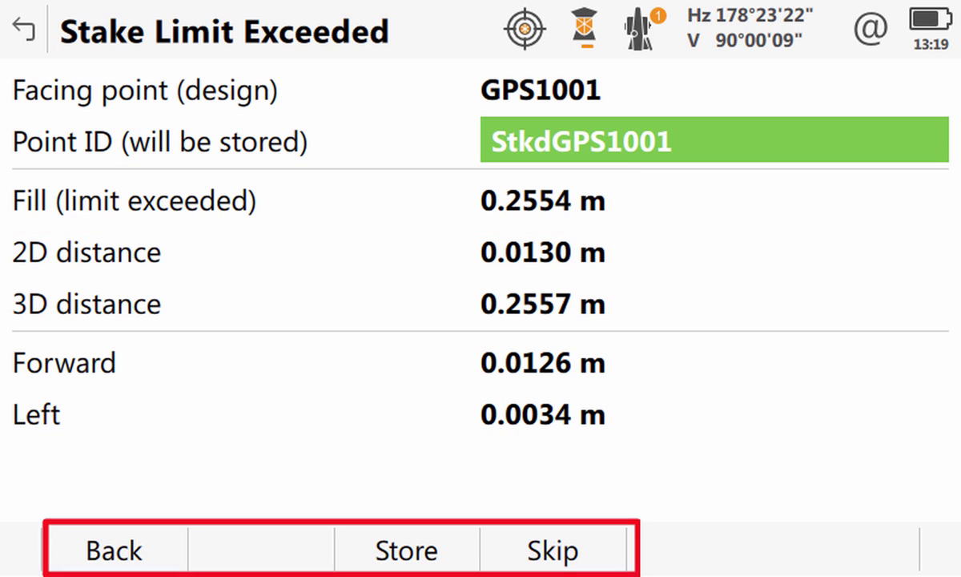
Step: Confirm storing StkdGPS1001 despite the 0.2554 m fill exceeding the stake limit
left_click(416, 551)
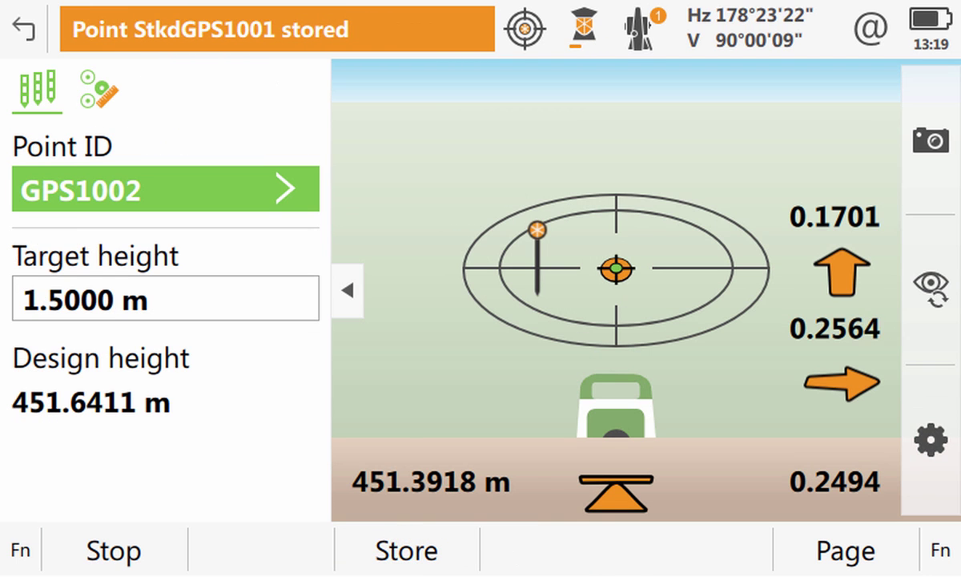